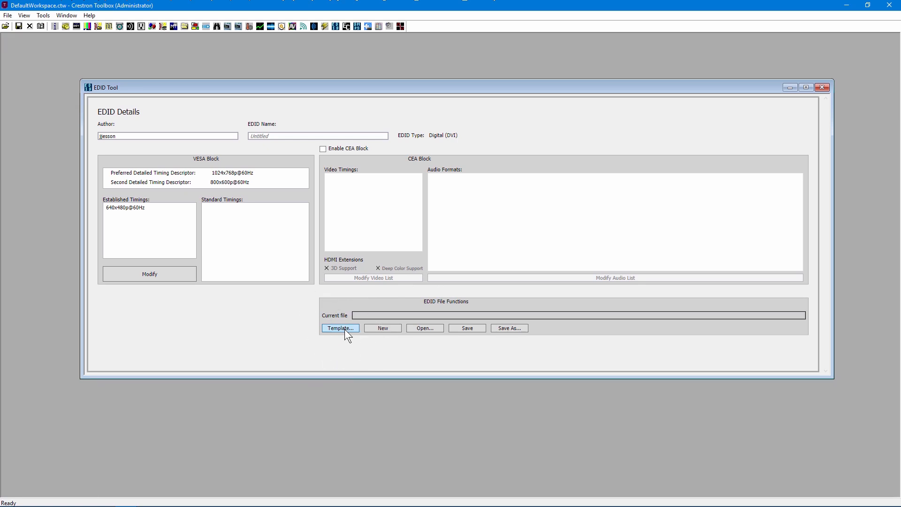
- Load the 4K60 444 2CH HDR template as the starting point for the EDID
click(344, 329)
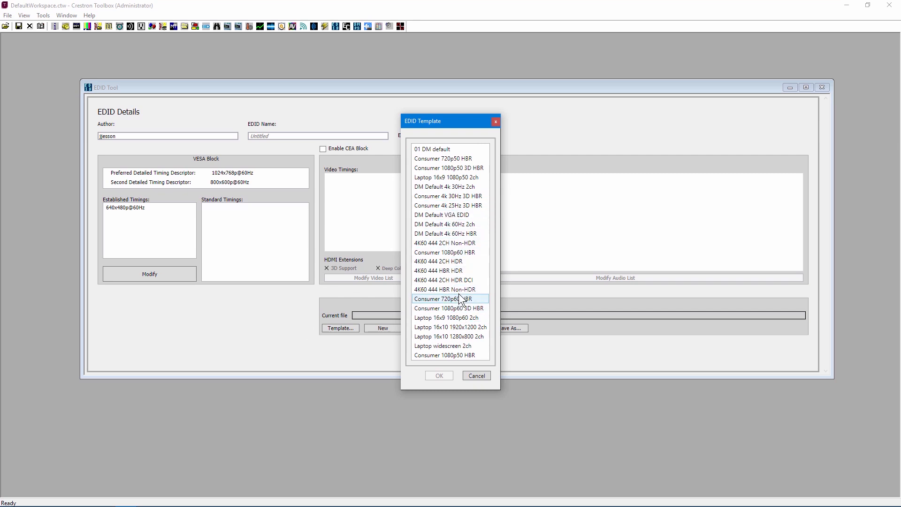
click(459, 263)
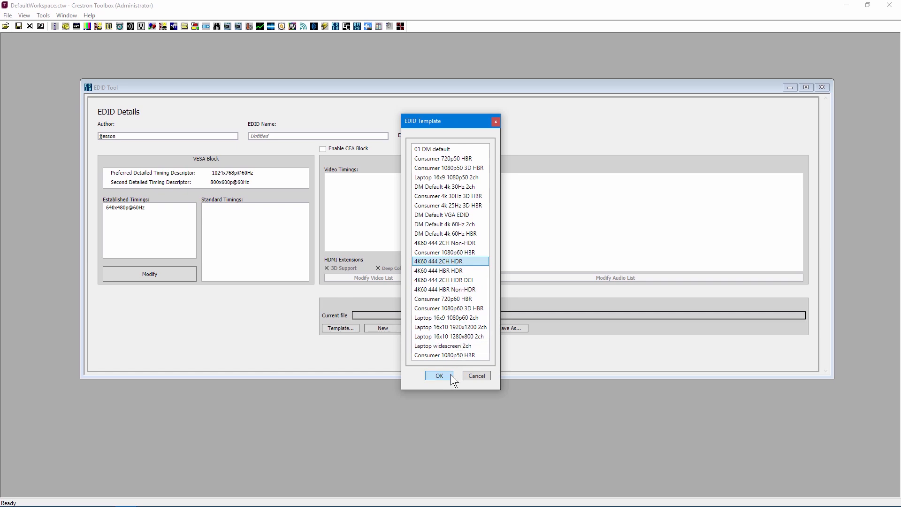
click(443, 377)
click(453, 282)
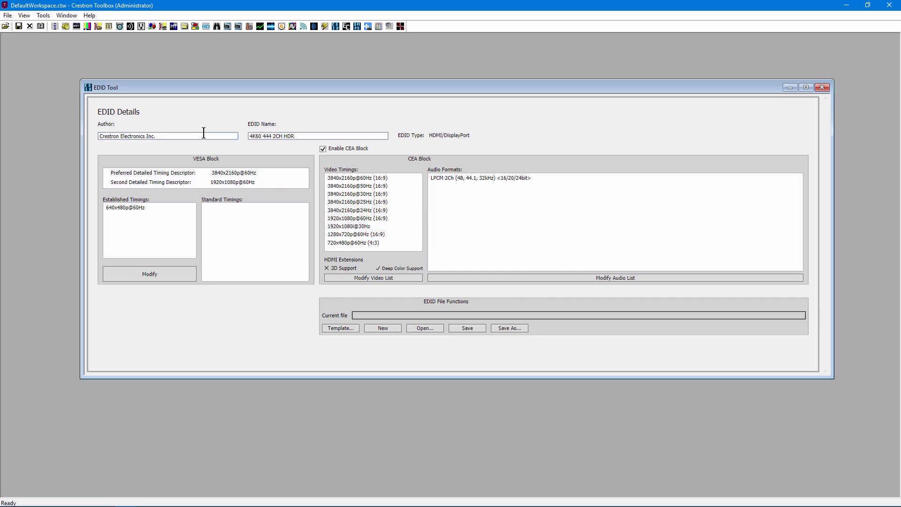
click(198, 156)
click(417, 167)
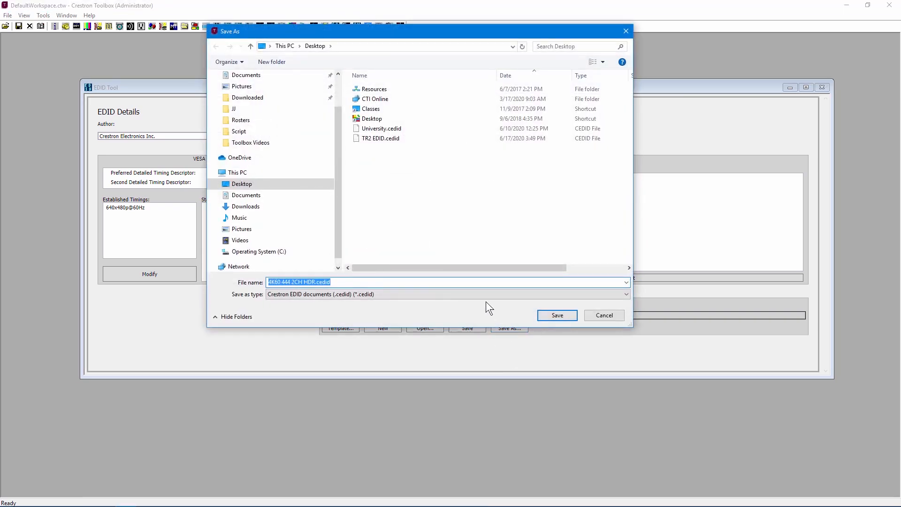
- Save the EDID to the Desktop as Custom.cedid in the Crestron EDID document format
drag(313, 281, 257, 275)
text(CUst)
key(BackSpace)
key(BackSpace)
key(BackSpace)
text(ustom)
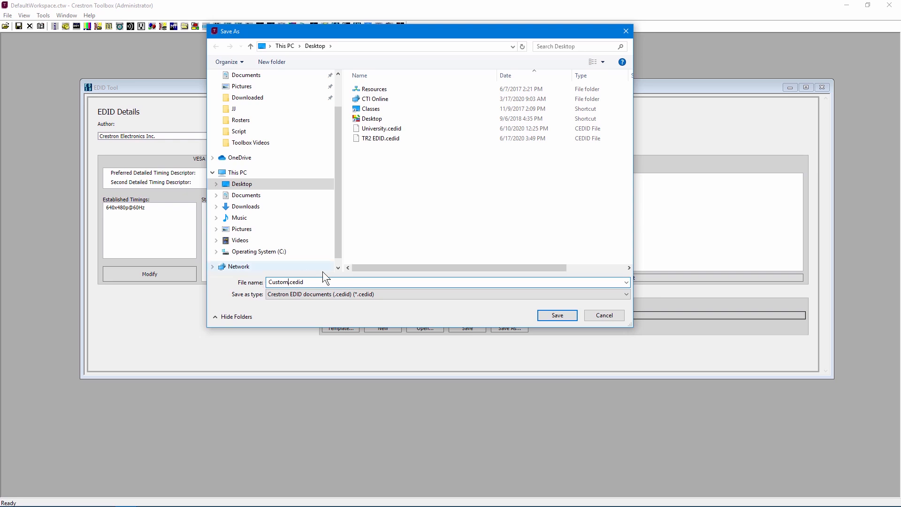
click(558, 315)
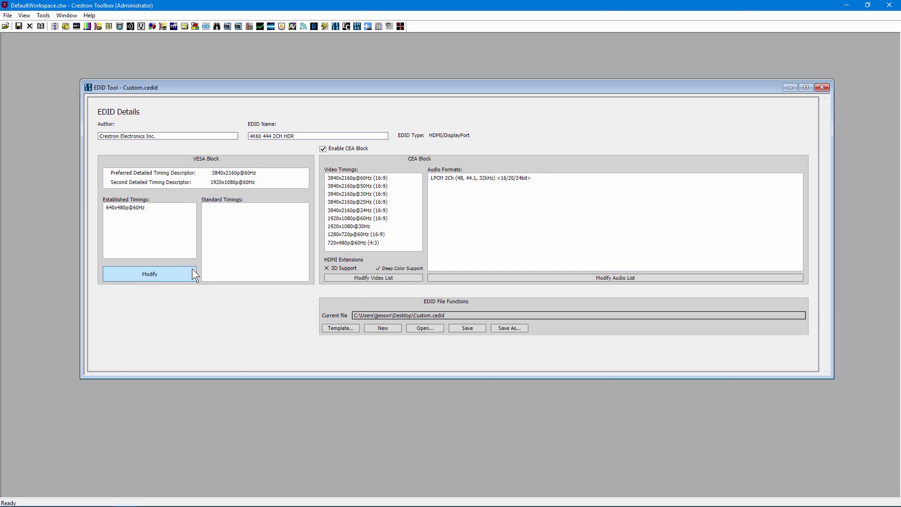
- In the VESA block settings, set the second detailed timing descriptor to 1366x768p@60Hz (Recommended)
click(170, 271)
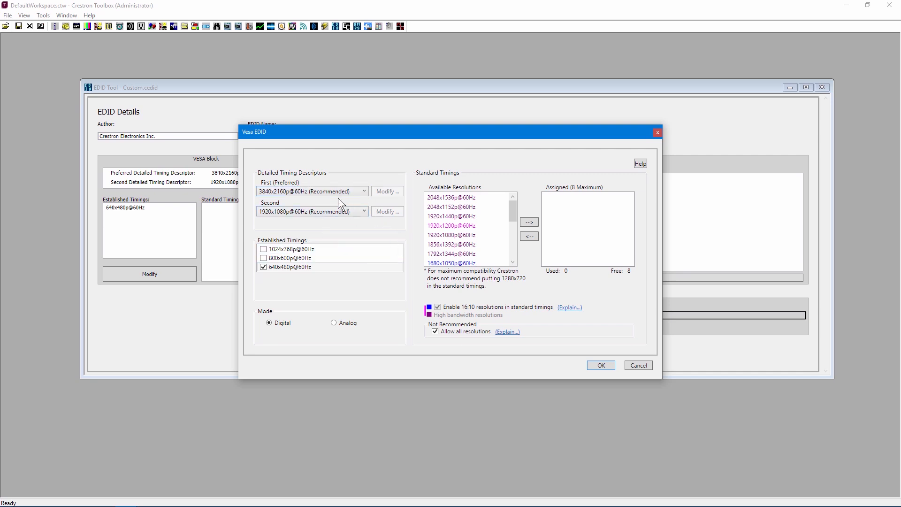
click(308, 212)
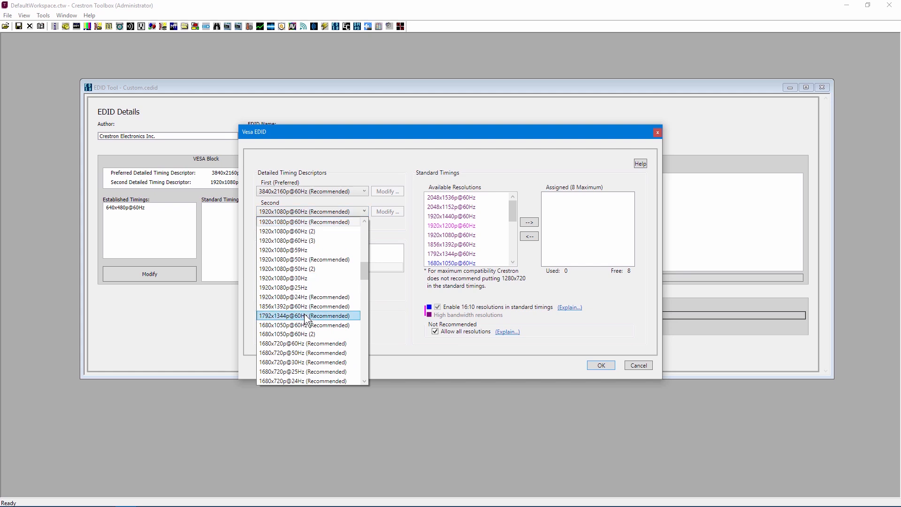
scroll(308, 317, down, 5)
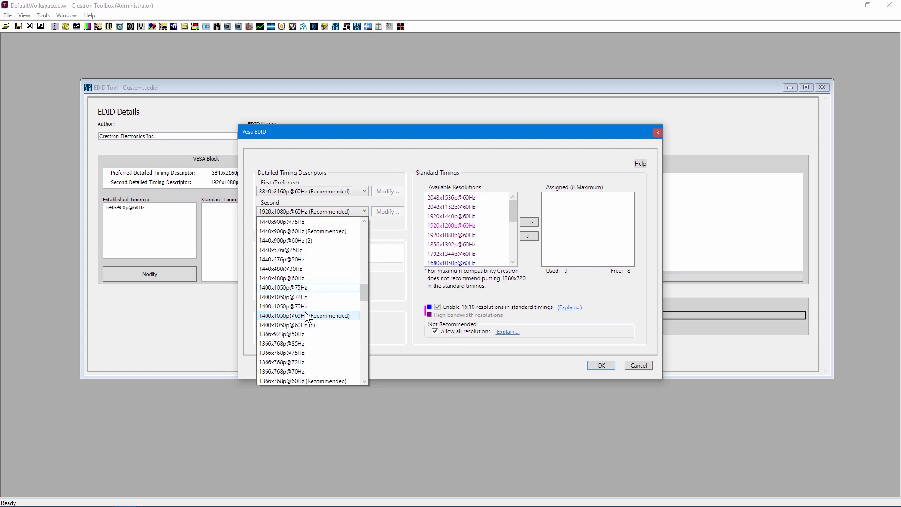
scroll(308, 321, down, 3)
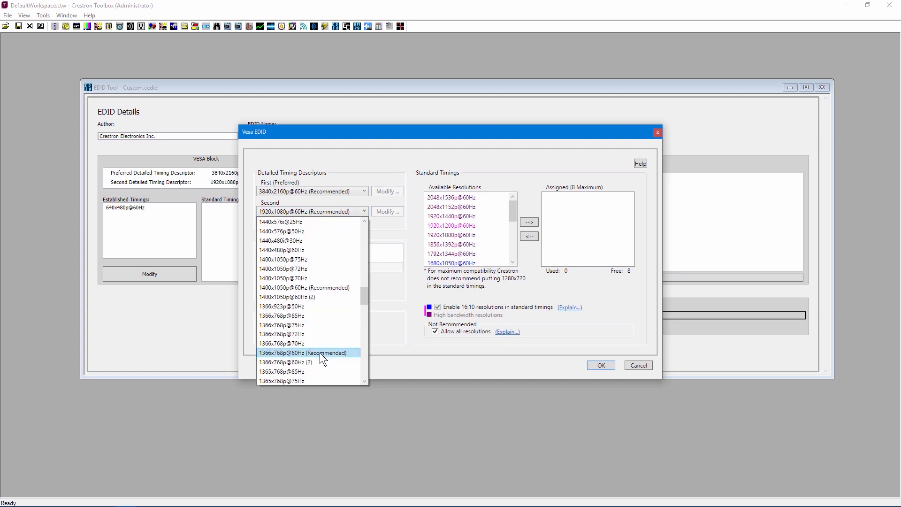
click(321, 353)
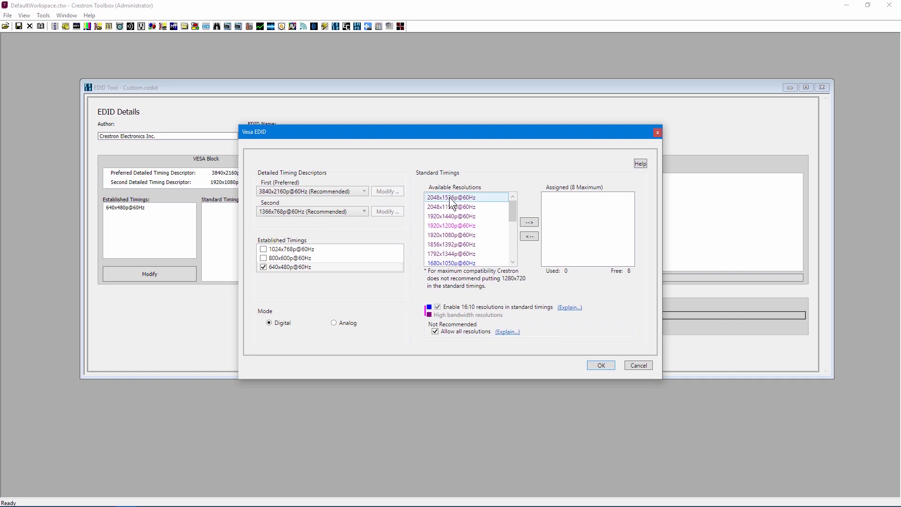
- Assign 2048x1536p@60Hz as a standard timing and apply the VESA block settings
click(452, 198)
click(530, 222)
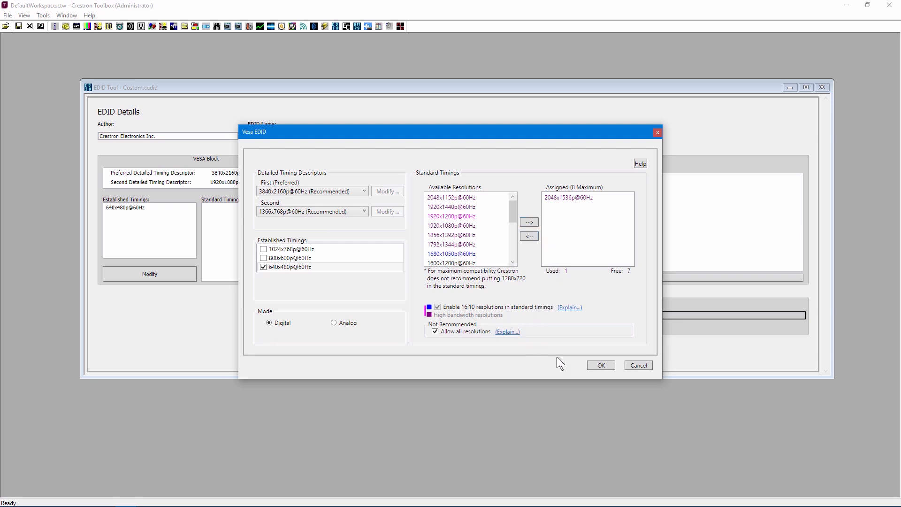
click(600, 366)
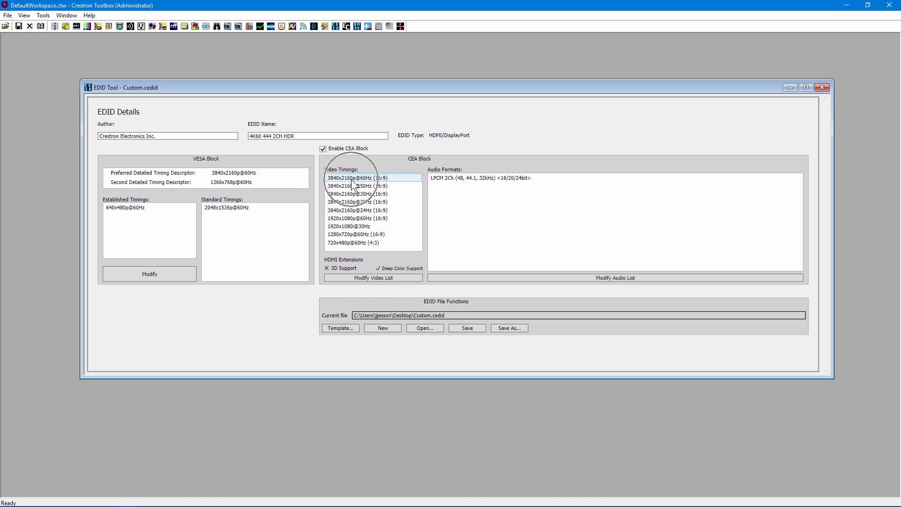
click(484, 224)
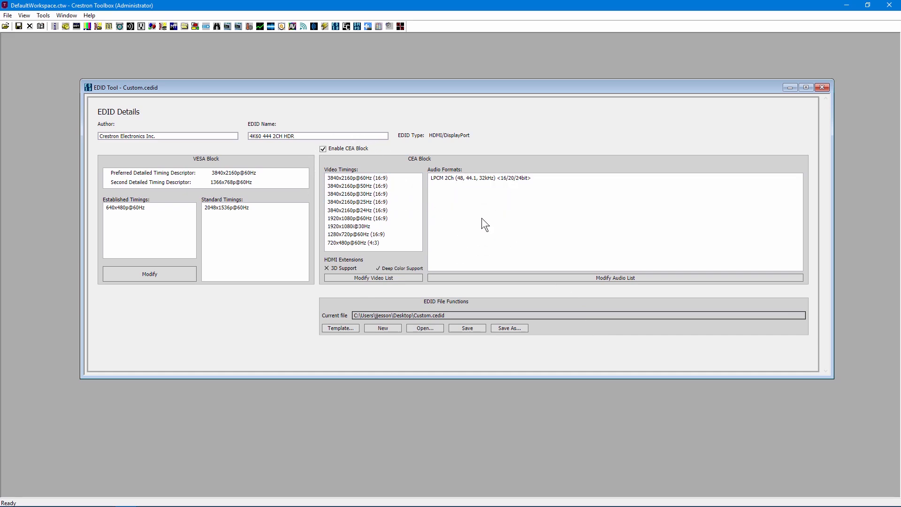
- Open the CEA video list for modification and choose HDMI 2.0(4K60) conformance
click(378, 279)
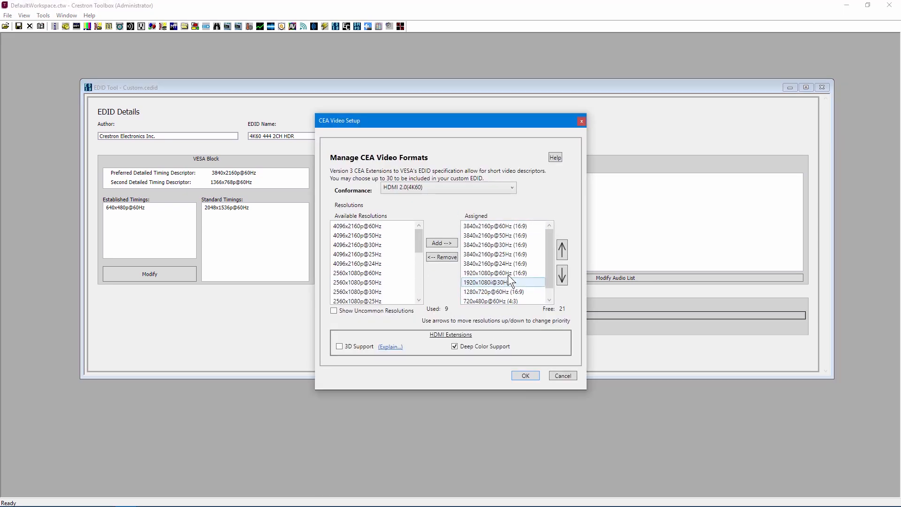
click(480, 187)
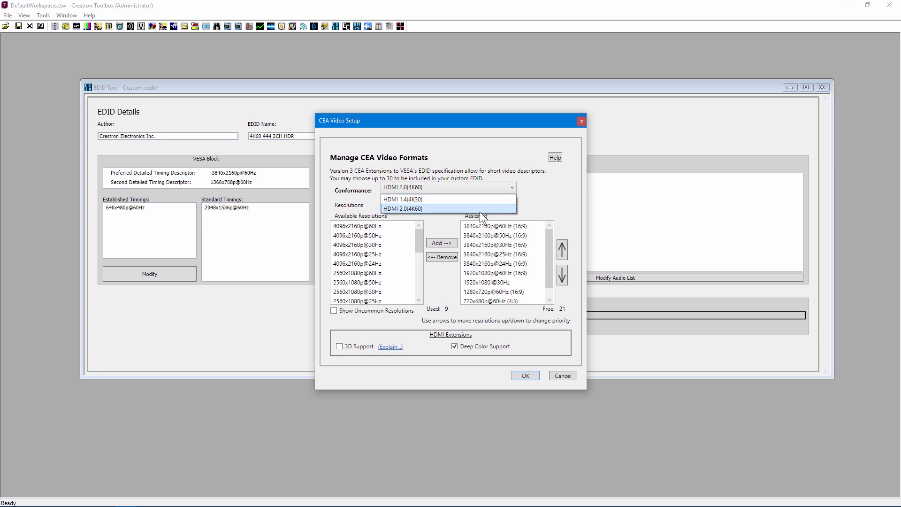
click(480, 210)
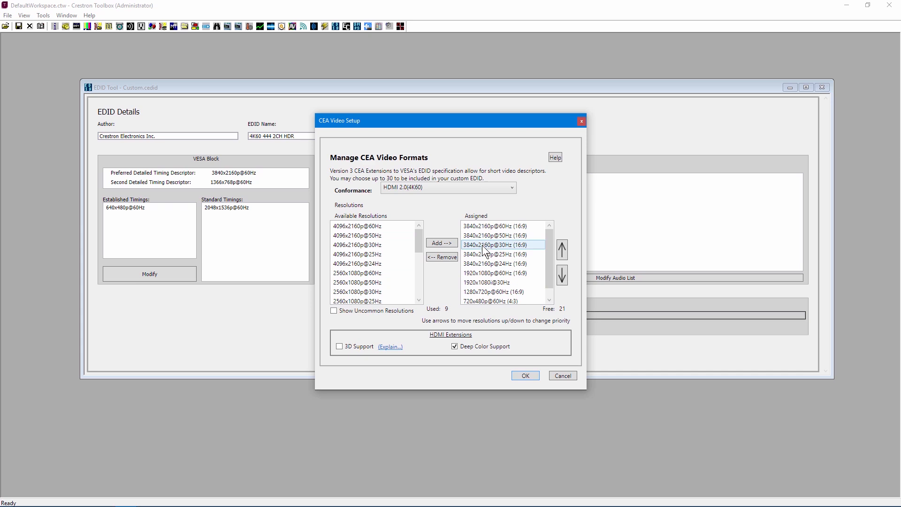
click(334, 311)
click(359, 315)
click(359, 314)
click(360, 314)
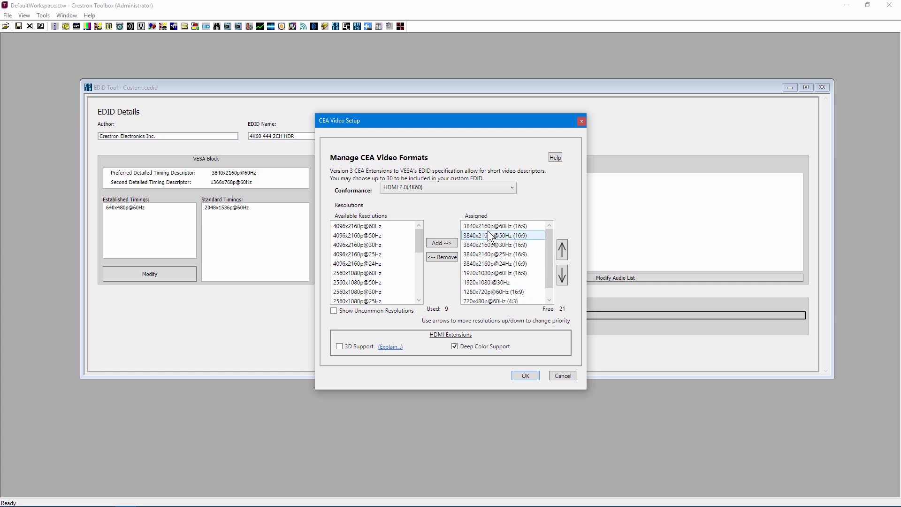
- Add 4096x2160p@60Hz to the assigned CEA video resolutions and apply the video setup
click(377, 226)
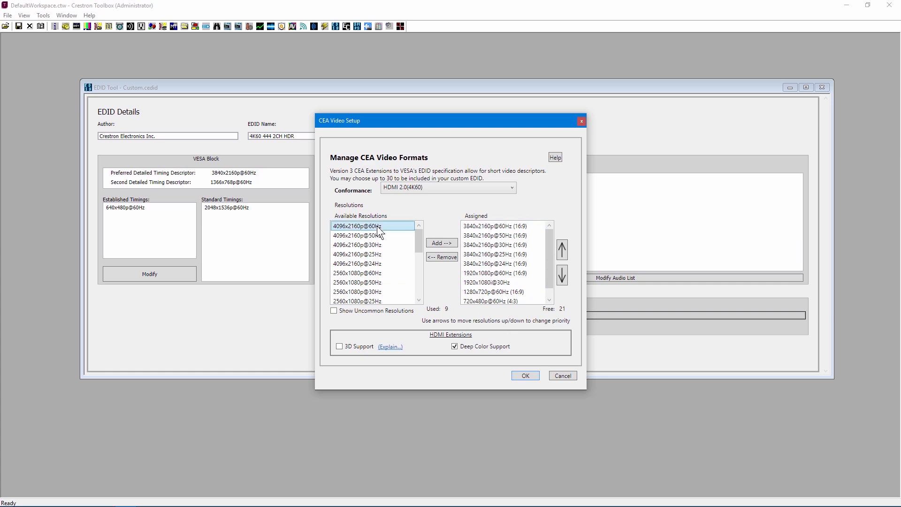
click(446, 243)
click(516, 292)
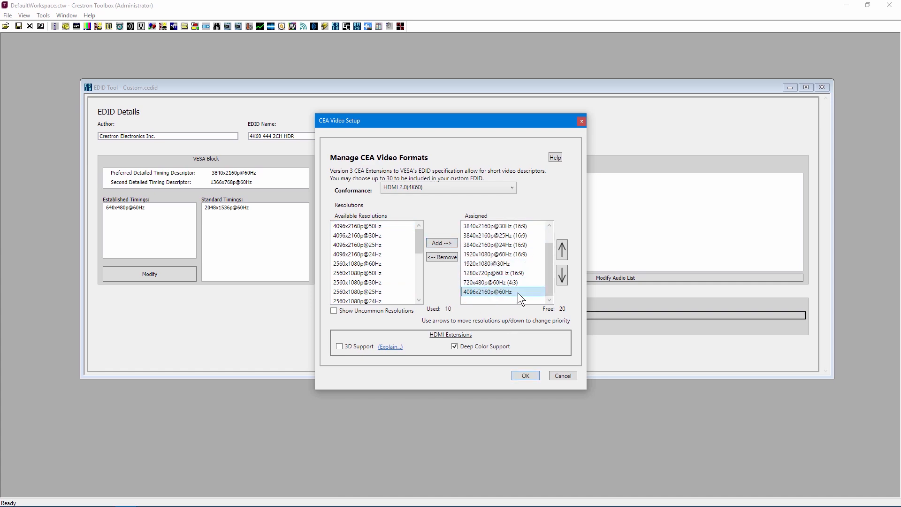
click(526, 374)
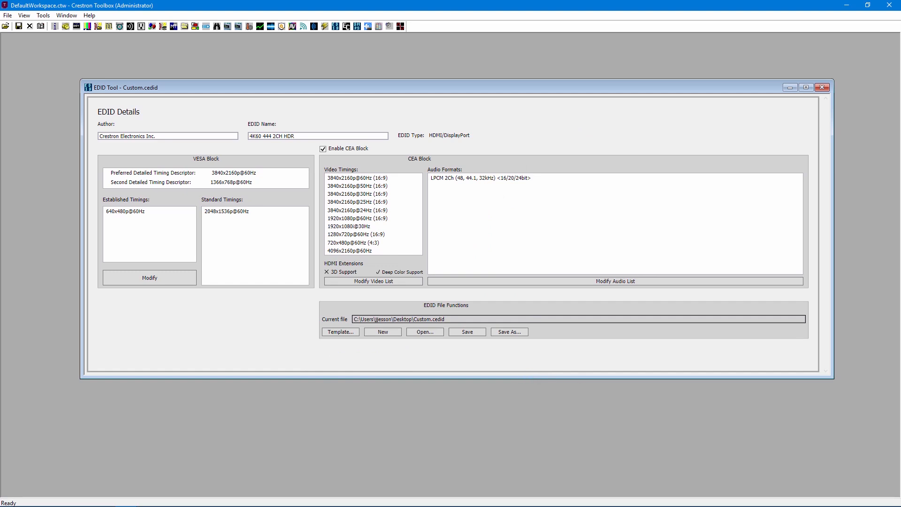
- In the CEA audio setup, add Dolby Digital (AC-3) with a 176.4 kHz sample rate and 2 channels
click(452, 280)
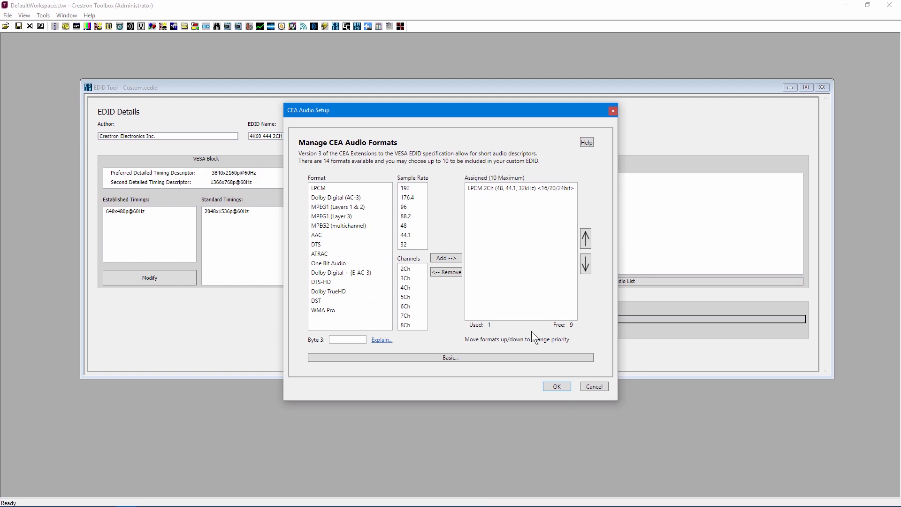
click(350, 198)
click(410, 197)
click(412, 269)
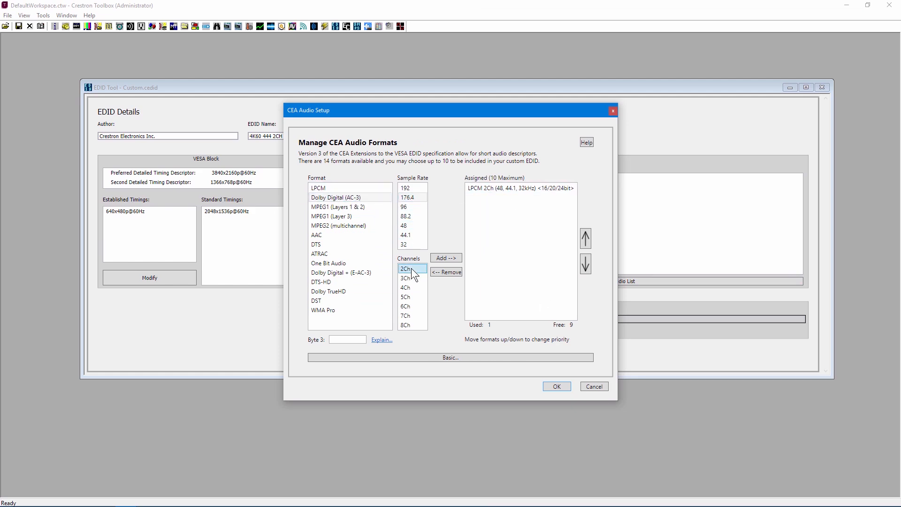
click(446, 258)
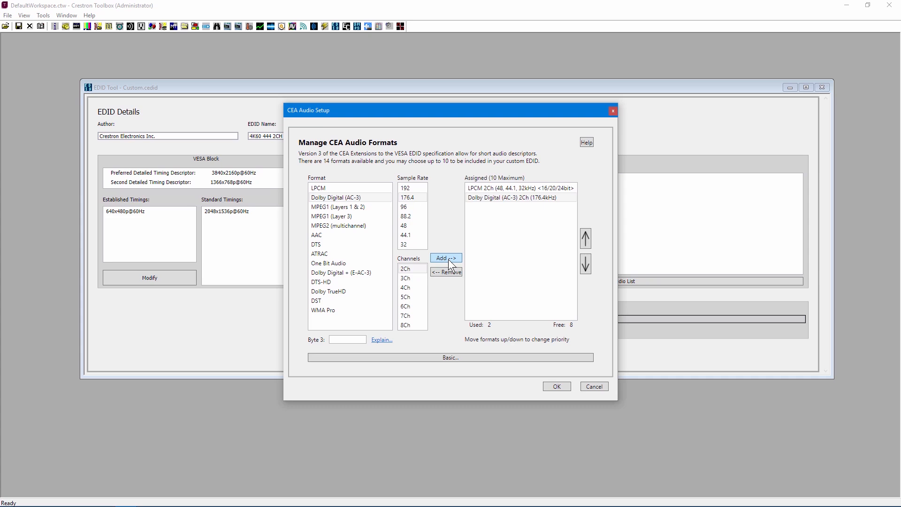
- Add Dolby TrueHD with 192 and 176.4 kHz sample rates and 8 channels to the assigned audio formats
click(347, 290)
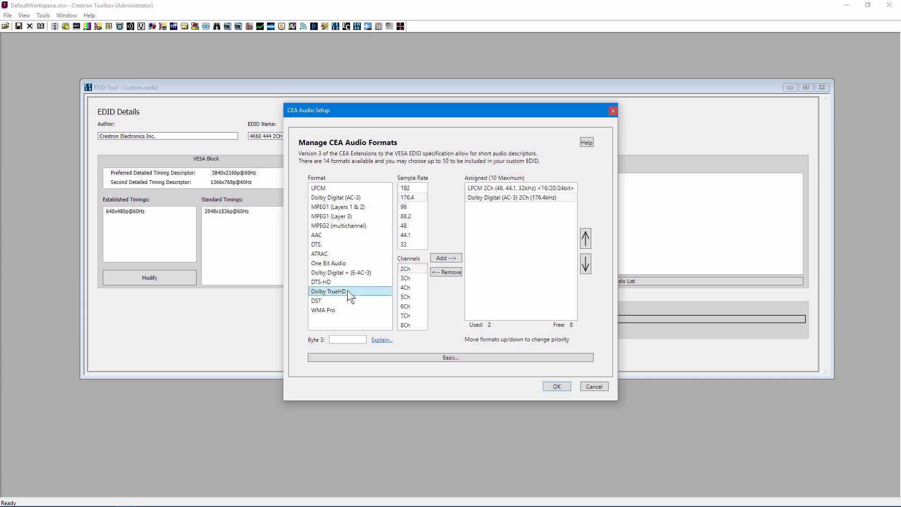
click(408, 189)
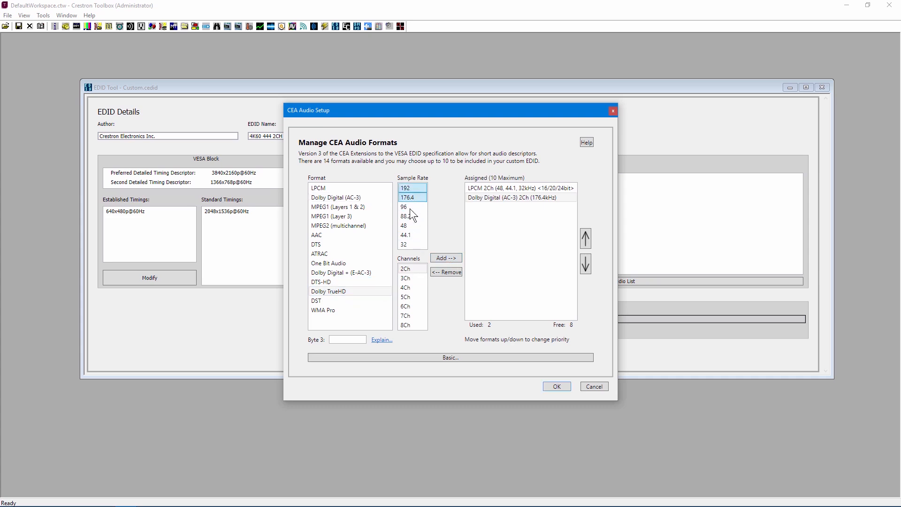
click(437, 258)
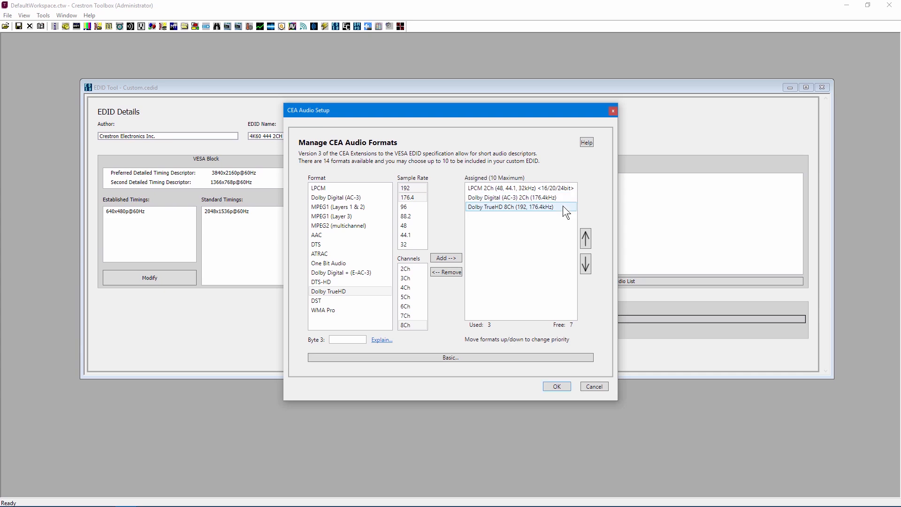
- Move the Dolby TrueHD format to the highest priority and apply the audio setup
click(585, 242)
click(586, 243)
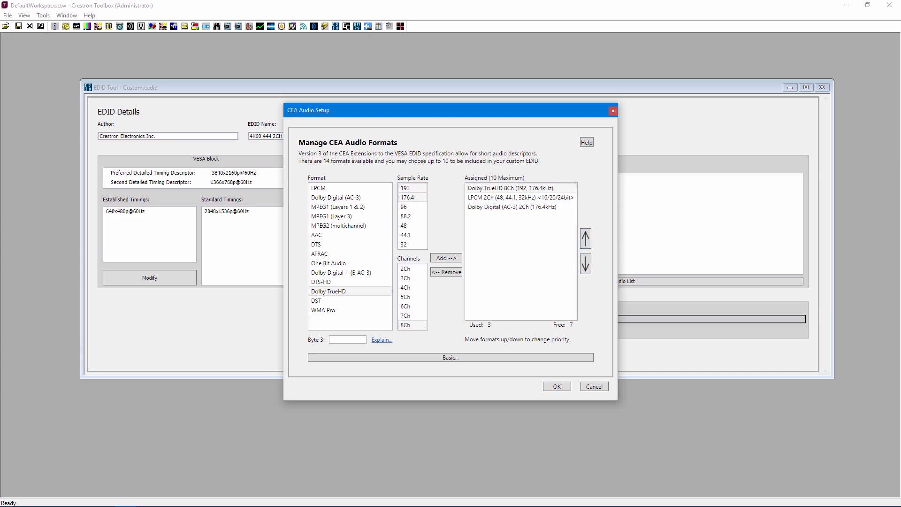
click(556, 386)
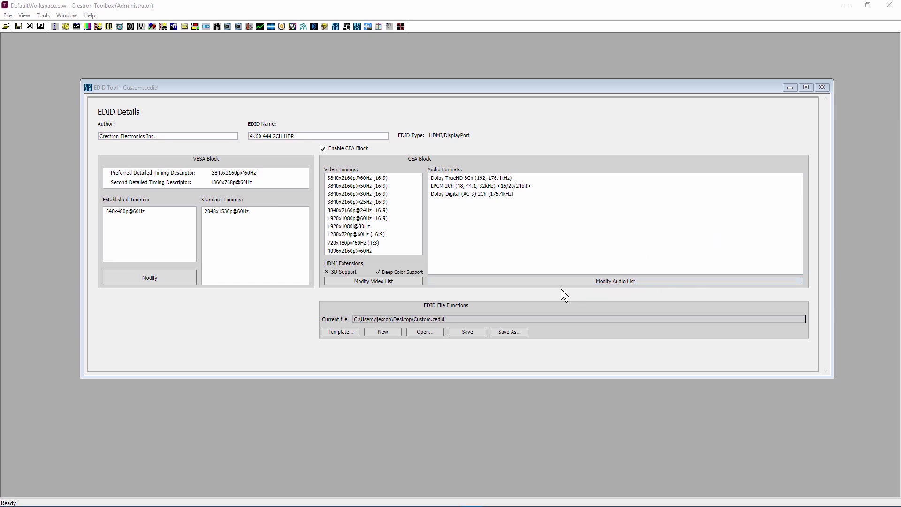
- Open the binary EDID document AMD.bin from the Desktop
click(425, 332)
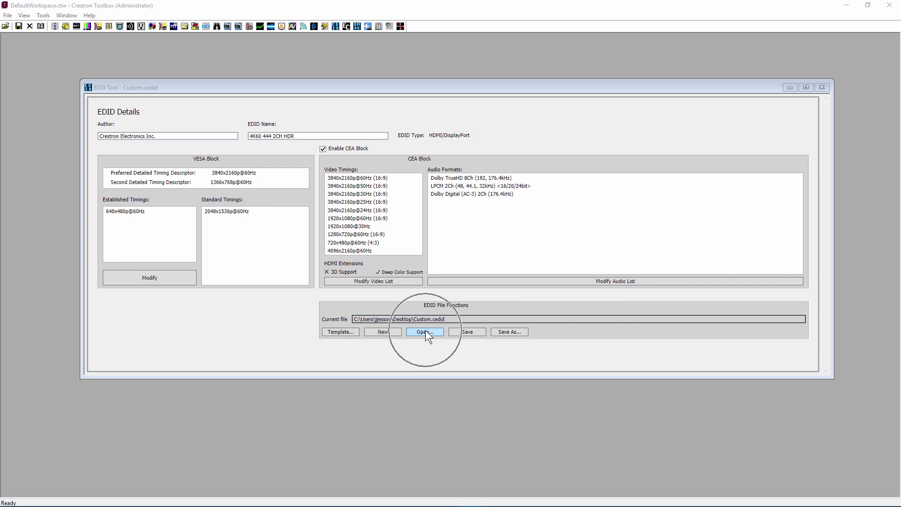
click(425, 332)
click(425, 332)
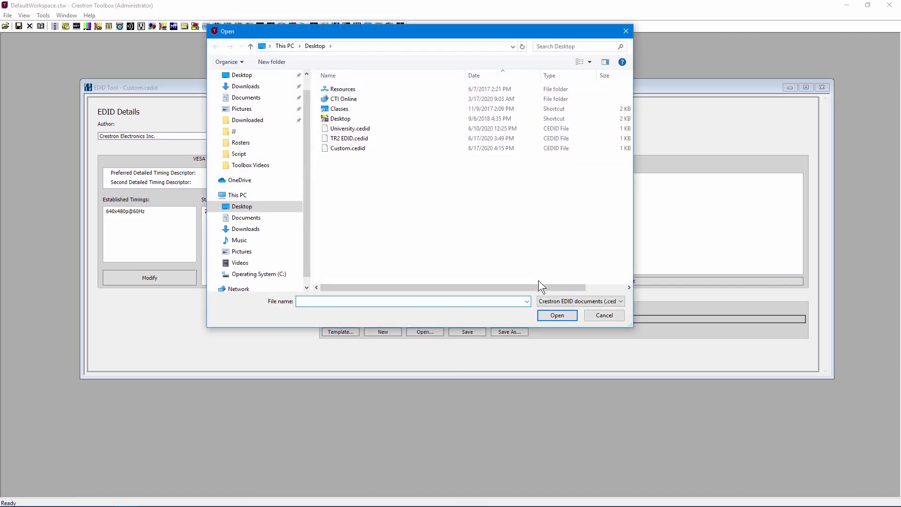
click(593, 302)
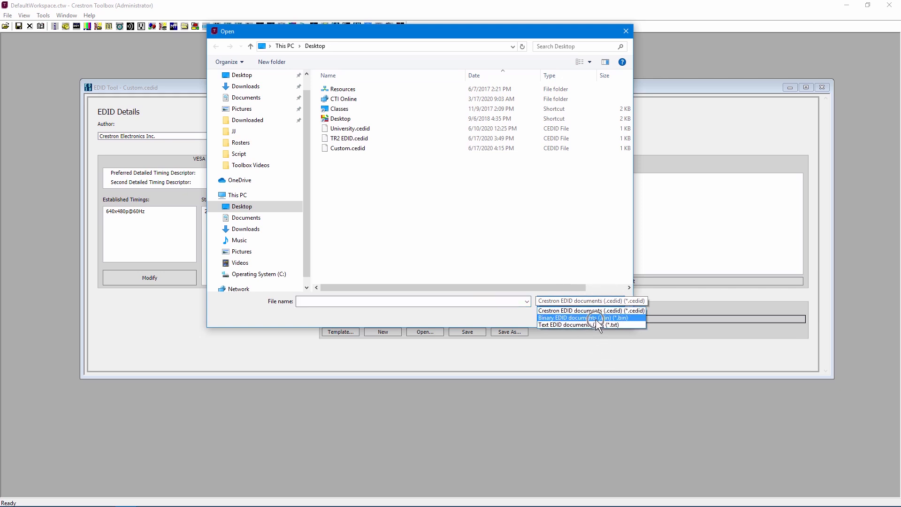
click(597, 319)
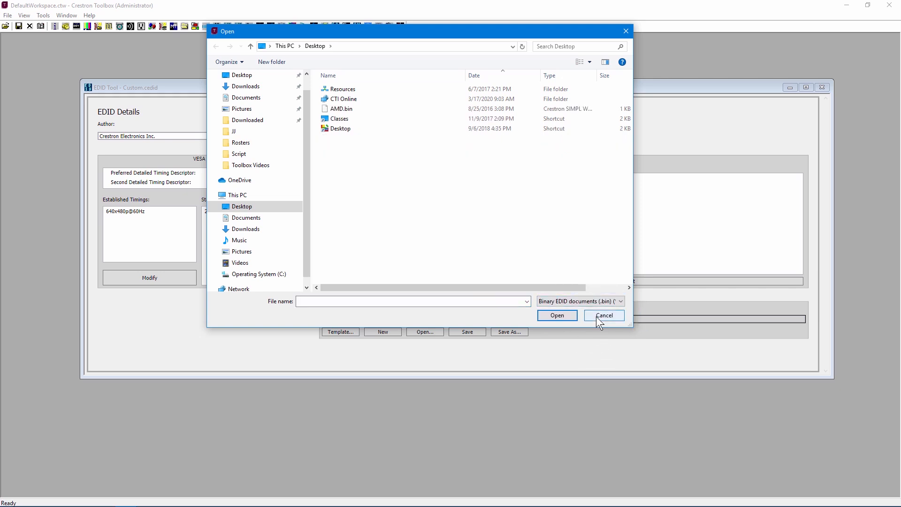
click(354, 109)
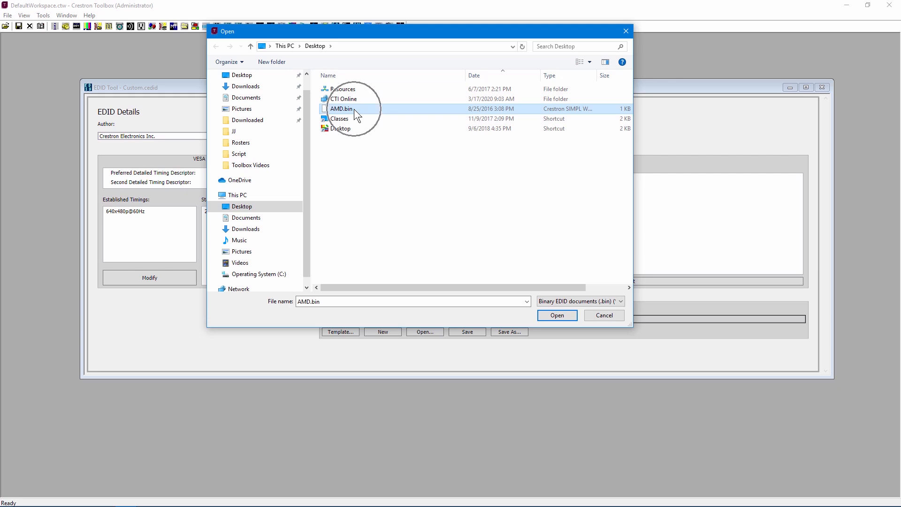
click(555, 315)
click(454, 282)
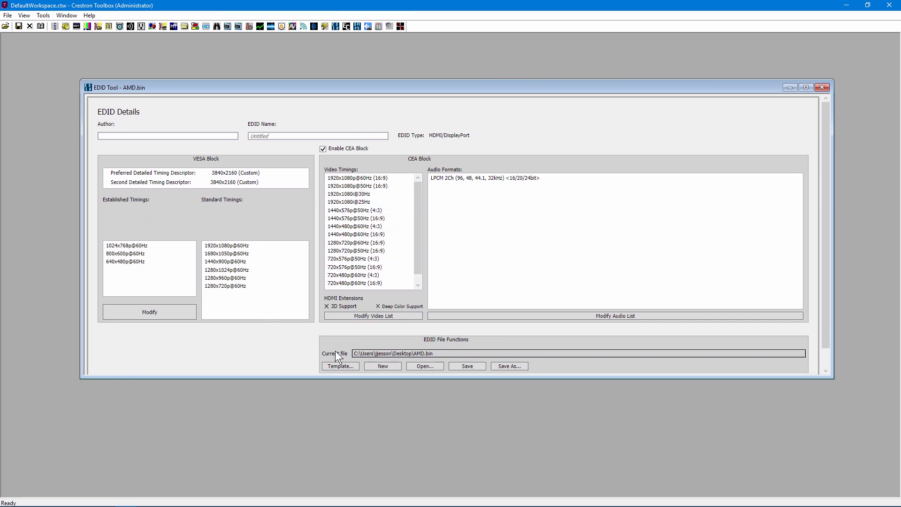
- Save the opened EDID to the Desktop as AMD_Custom.cedid in the Crestron EDID document format
click(516, 368)
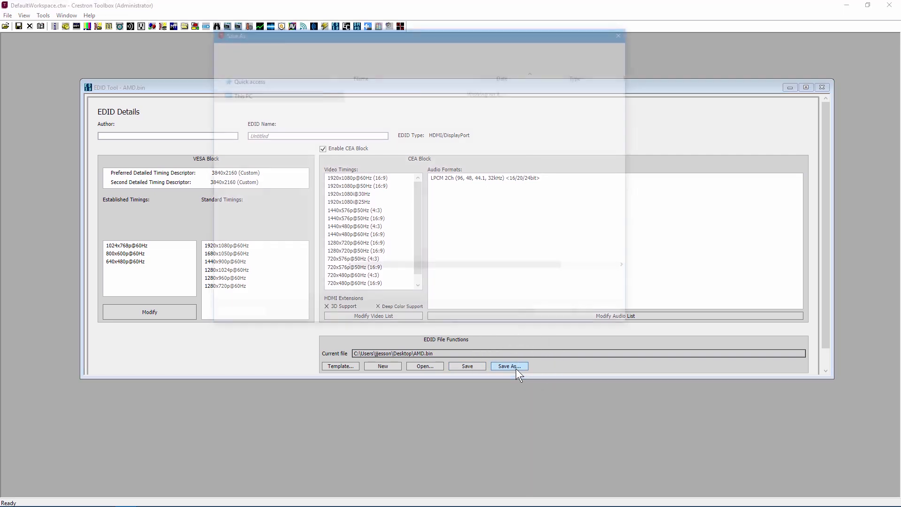
click(282, 282)
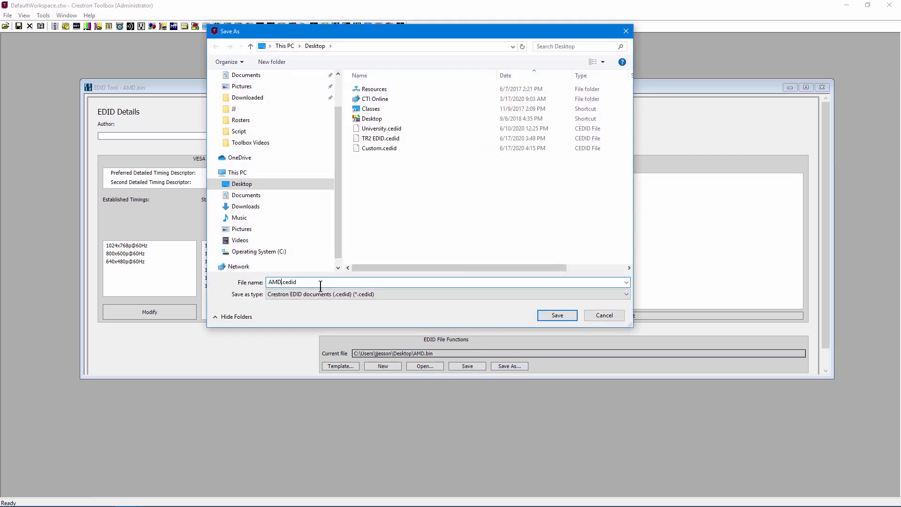
text(_Custom)
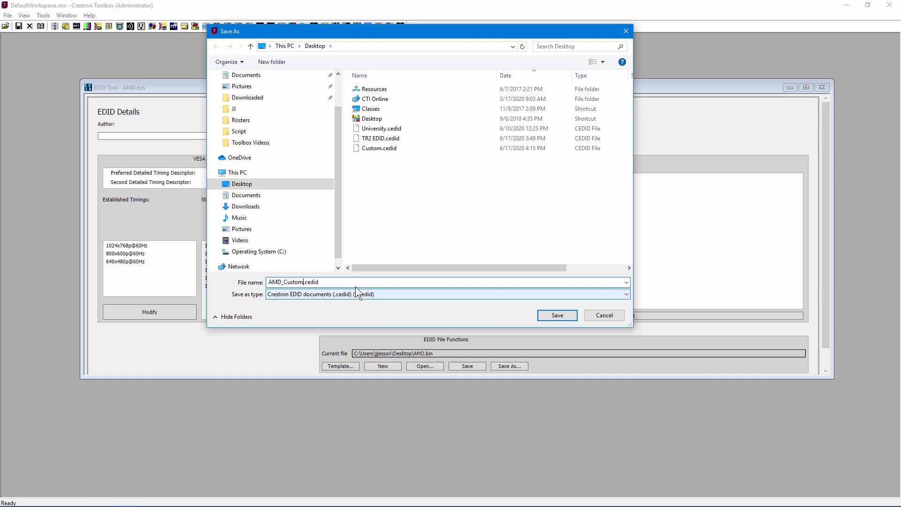
click(559, 317)
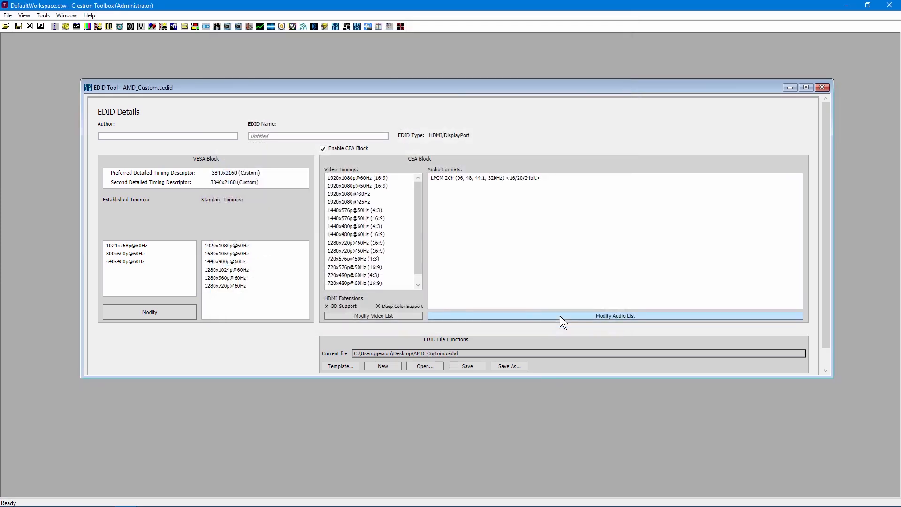